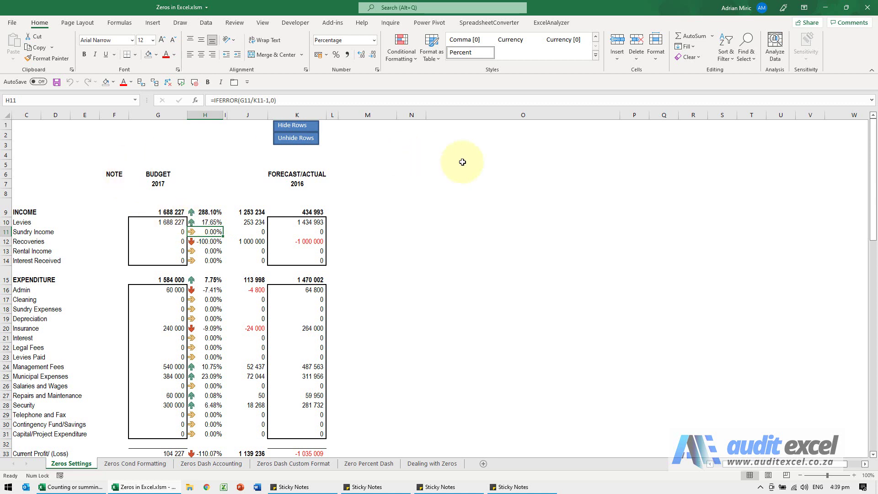
- In Excel Options > Advanced, untick 'Show a zero in cells that have zero value'
click(16, 23)
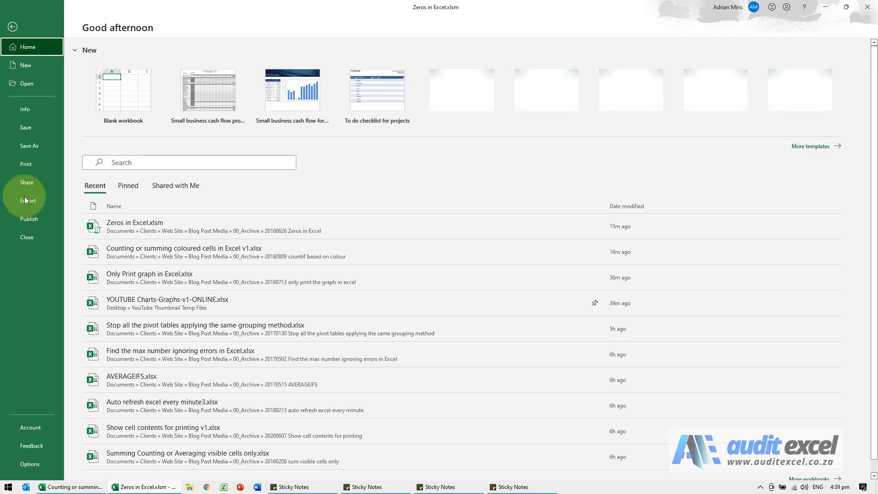
click(30, 464)
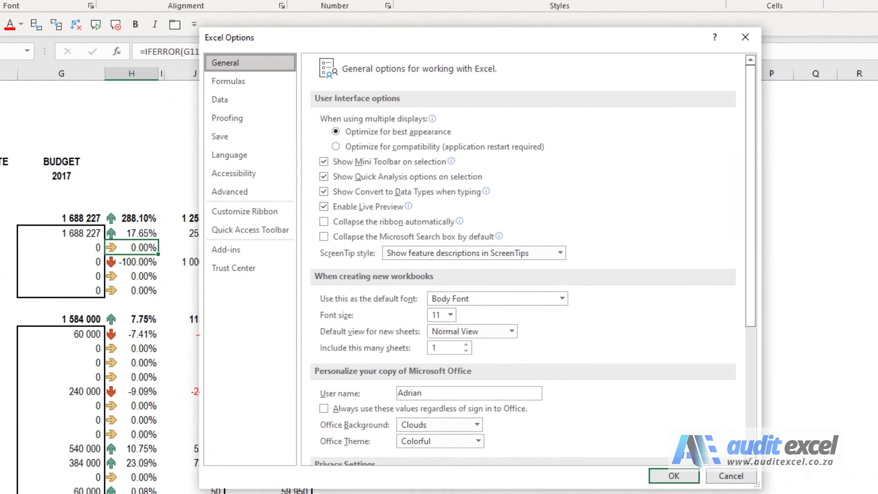
click(231, 195)
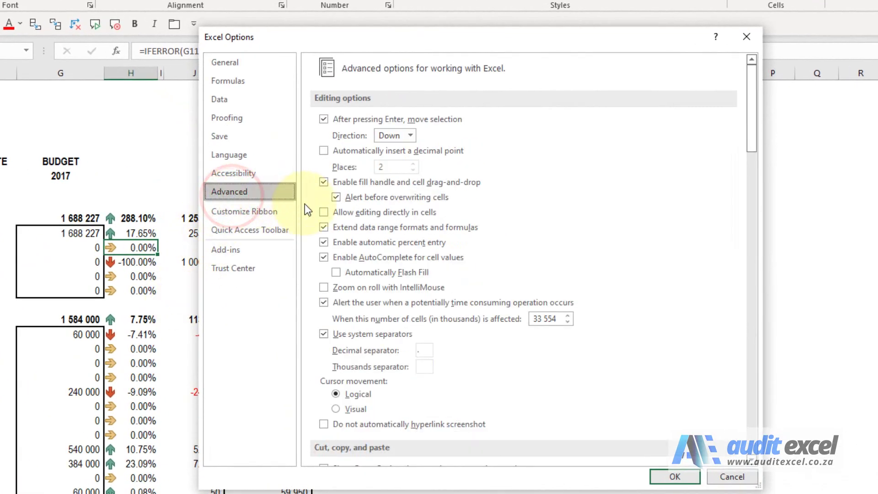
scroll(586, 208, down, 8)
scroll(439, 250, down, 10)
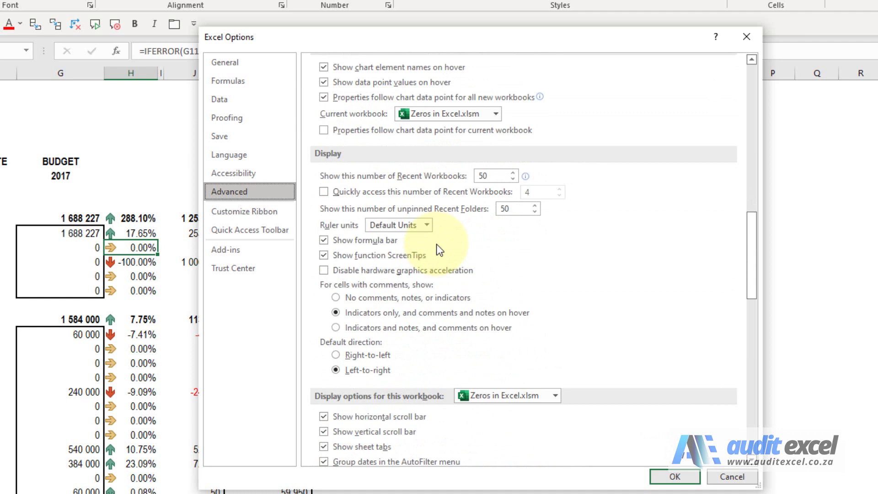
scroll(437, 245, down, 3)
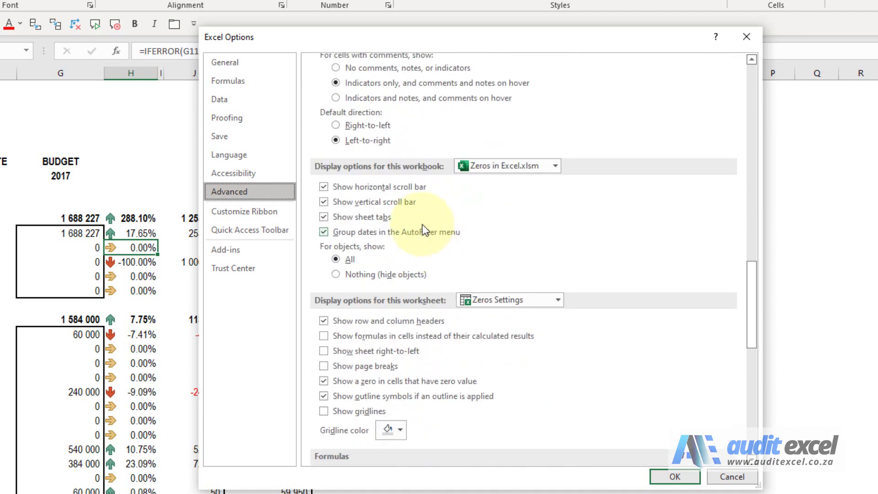
scroll(440, 196, down, 3)
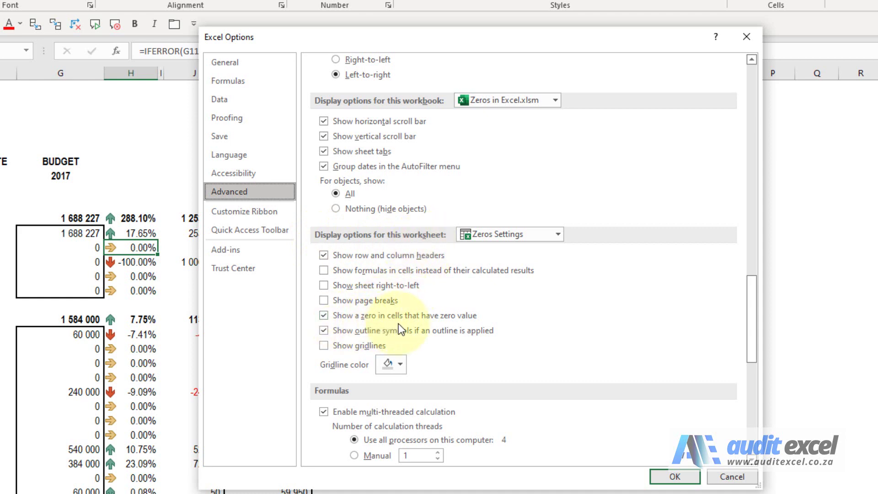
click(323, 316)
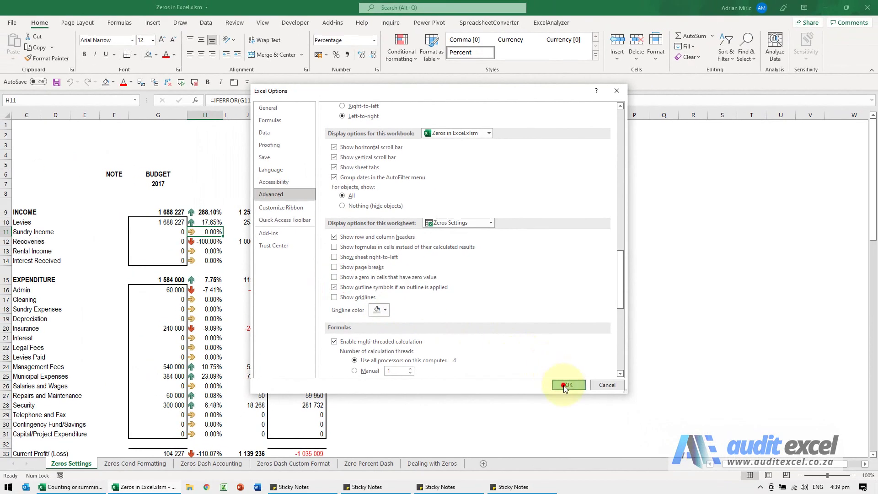
- Confirm the options, then switch to the Zeros Cond Formatting sheet, scrolled to the top
click(587, 401)
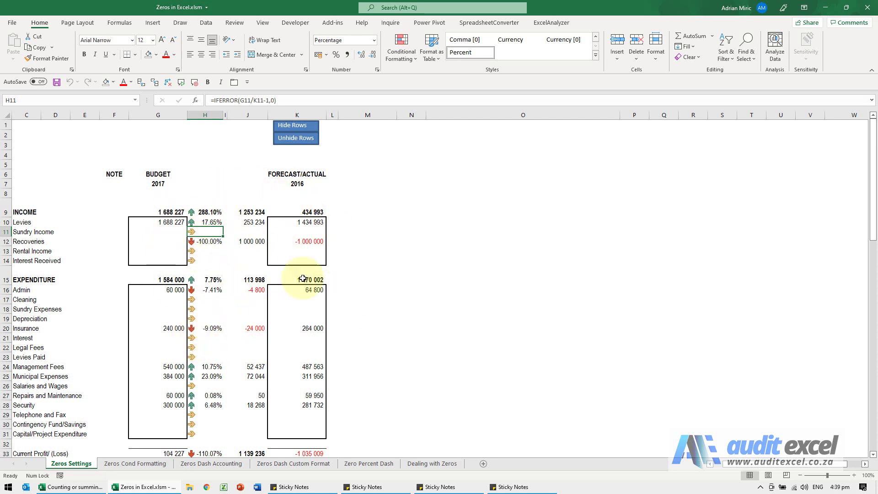
click(127, 463)
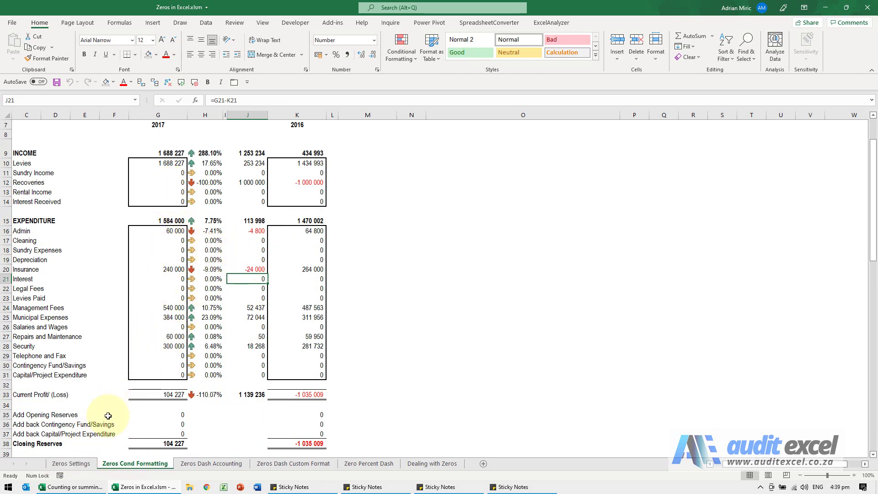
click(76, 463)
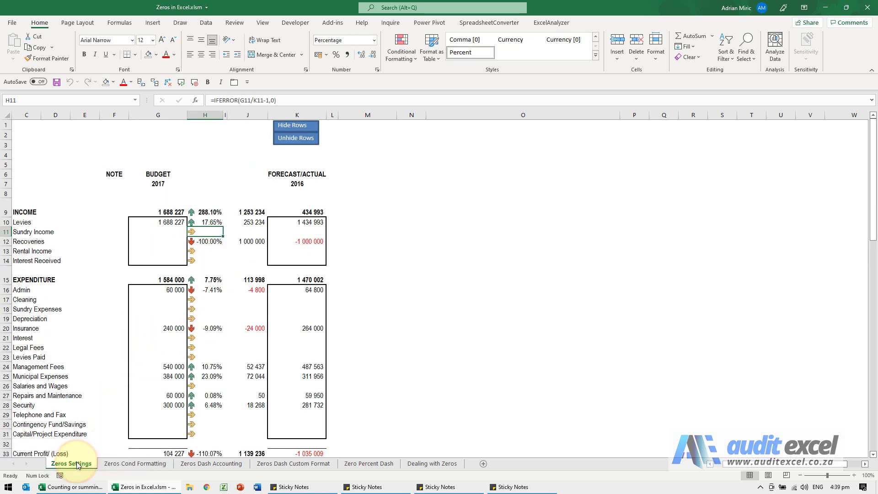
click(425, 317)
click(156, 464)
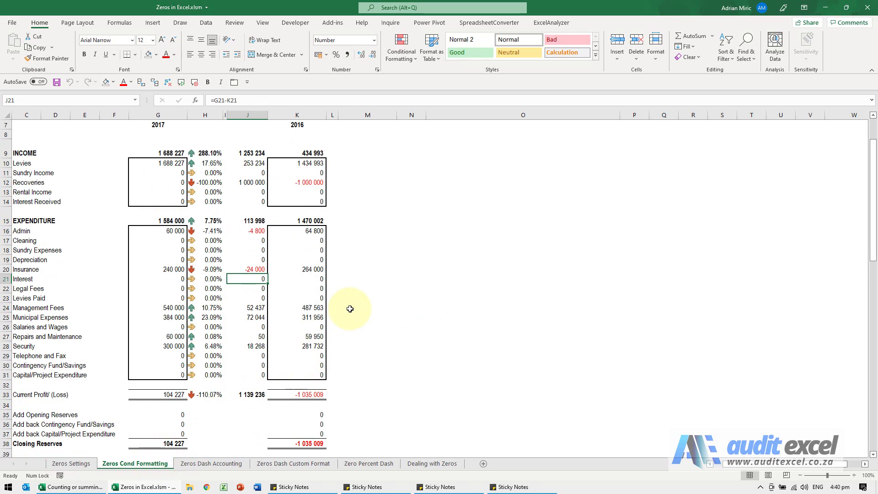
scroll(350, 308, up, 2)
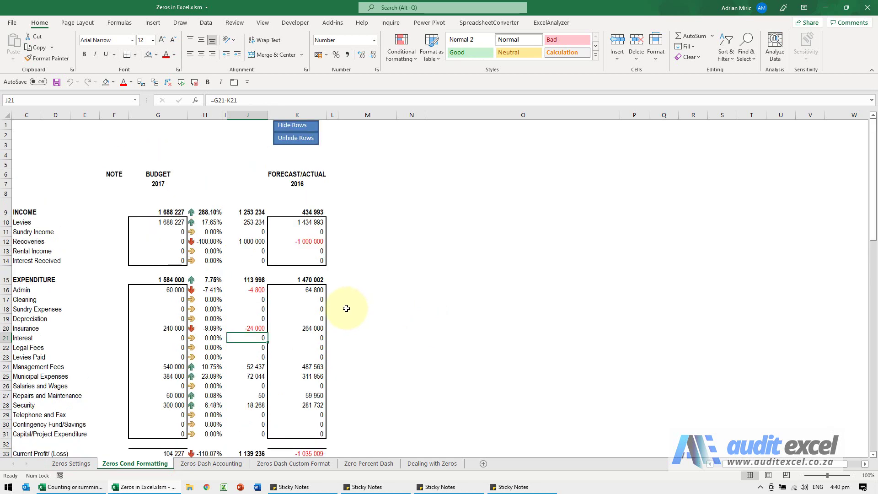
- Select the income figures G10:K14 and open the Conditional Formatting menu
click(162, 223)
drag(162, 222, 289, 258)
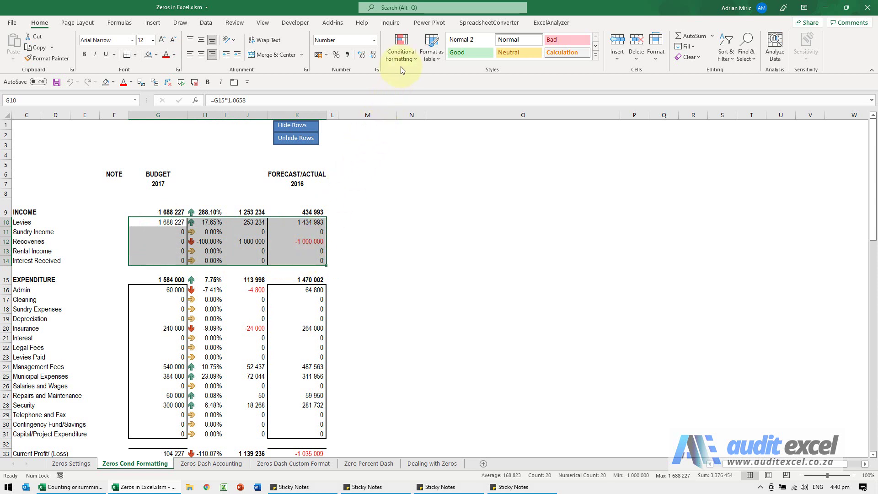
click(39, 22)
click(394, 54)
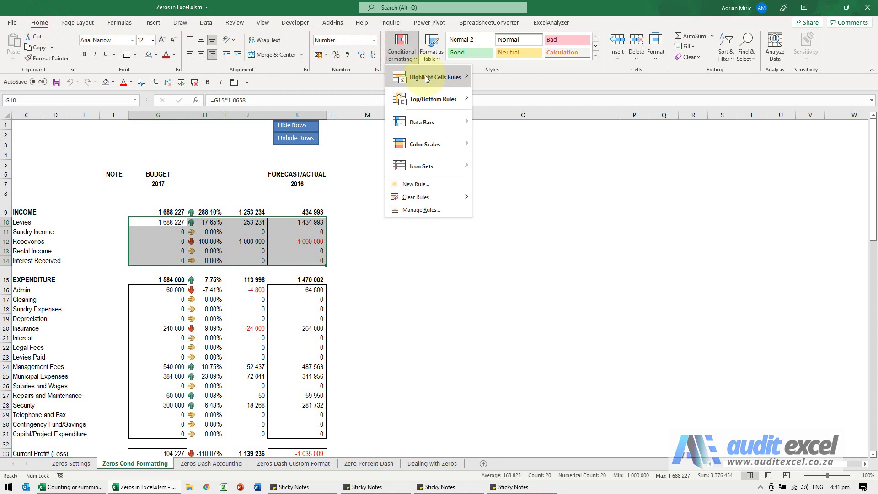
- Add an Equal To 0 highlight rule with a custom white font colour to G10:K14
mouse_move(426, 79)
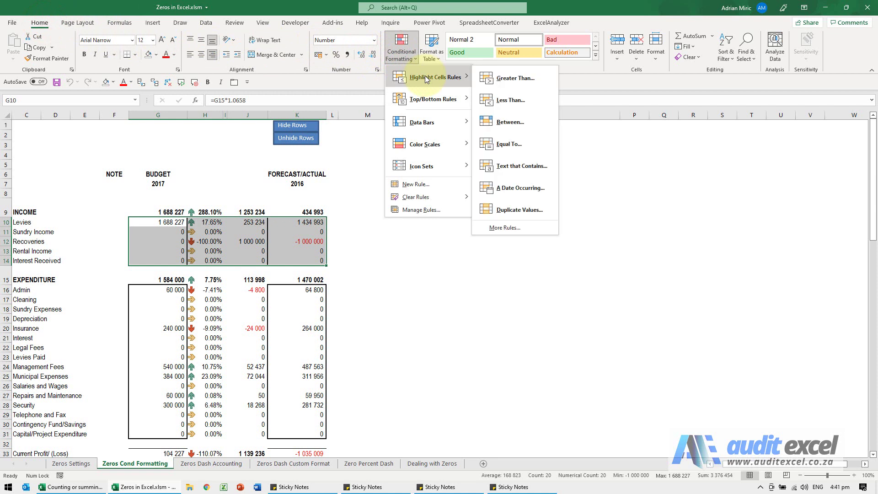
click(512, 144)
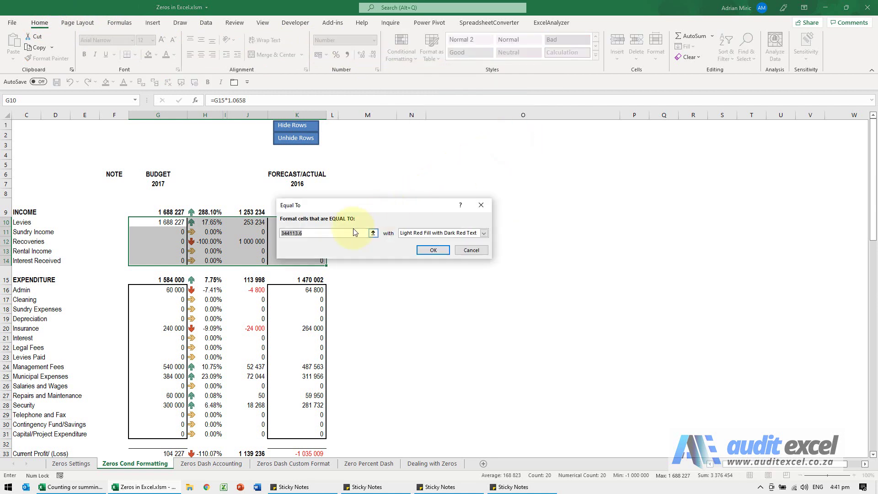
text(0)
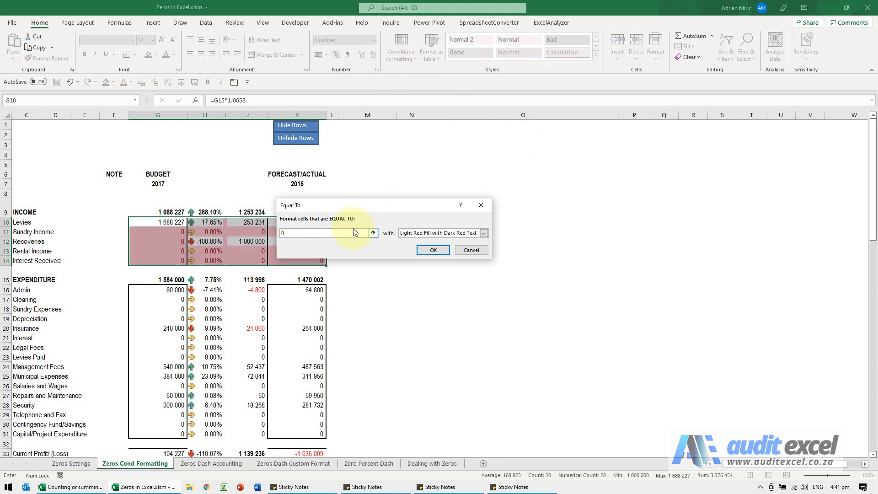
click(484, 233)
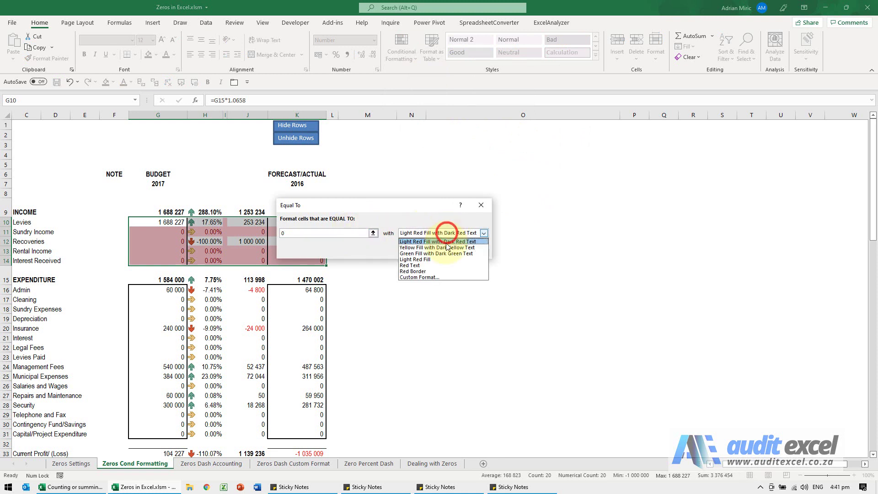
click(438, 277)
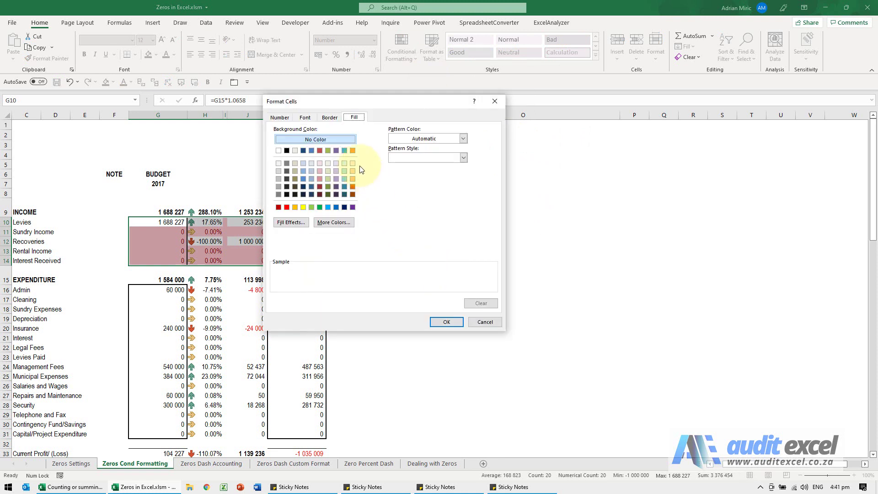
click(305, 118)
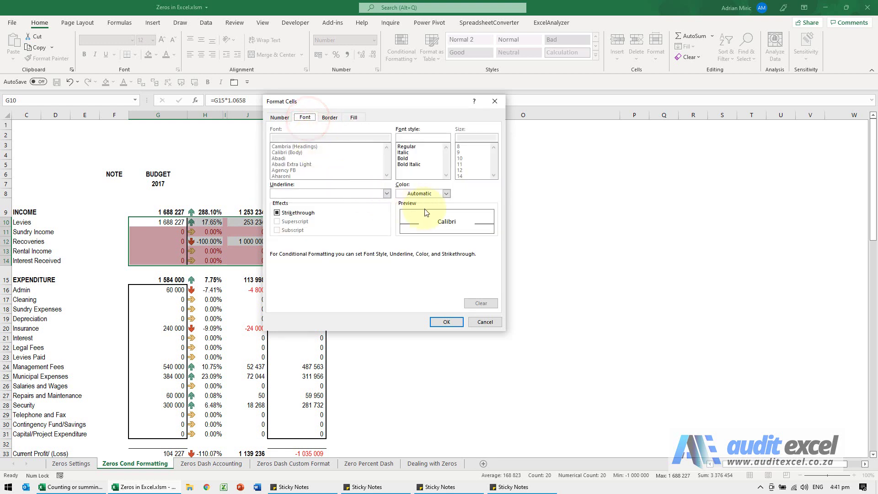
click(448, 194)
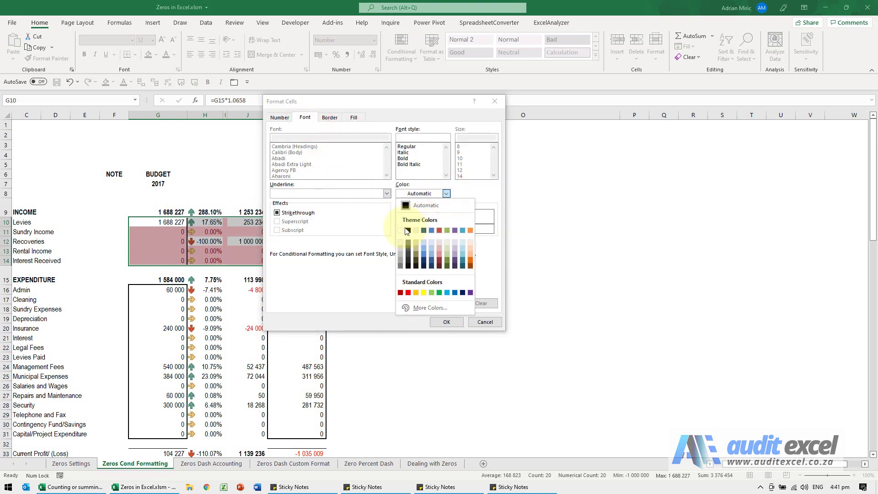
click(401, 230)
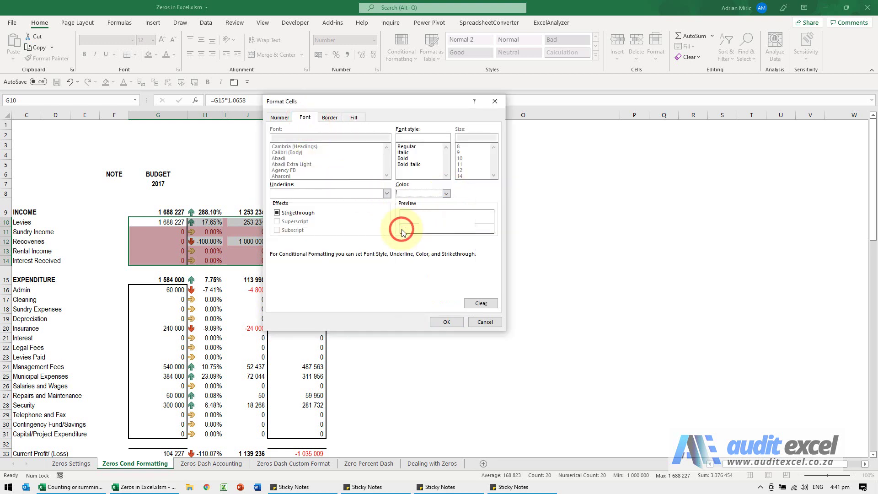
click(444, 321)
click(443, 249)
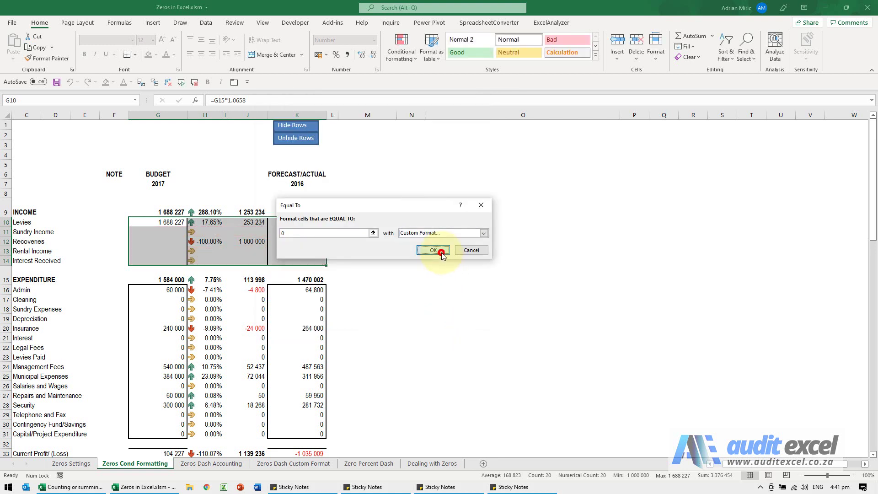
- Check that blank cells G11, G12 and K11 still hold 0, then go to Zeros Dash Accounting
click(401, 233)
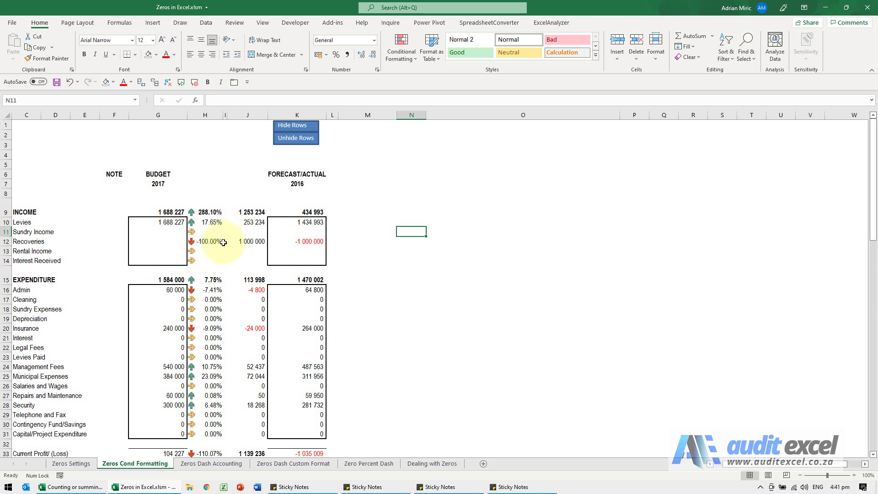
click(174, 232)
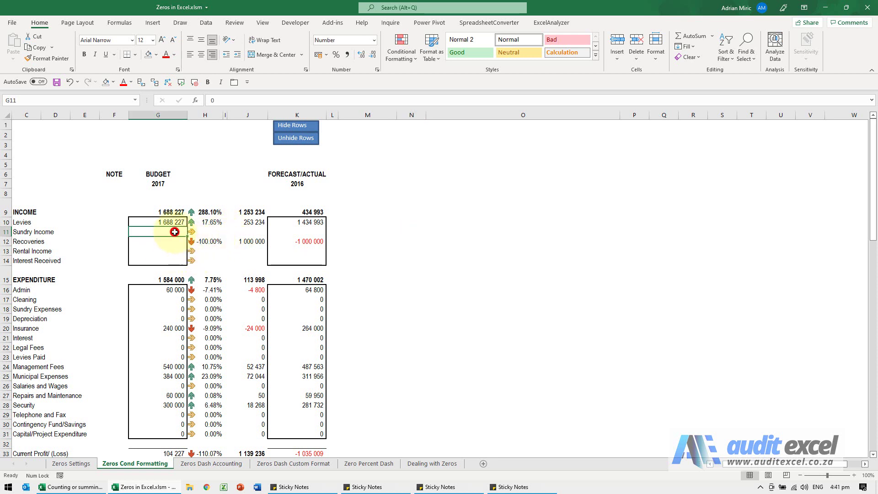
click(171, 239)
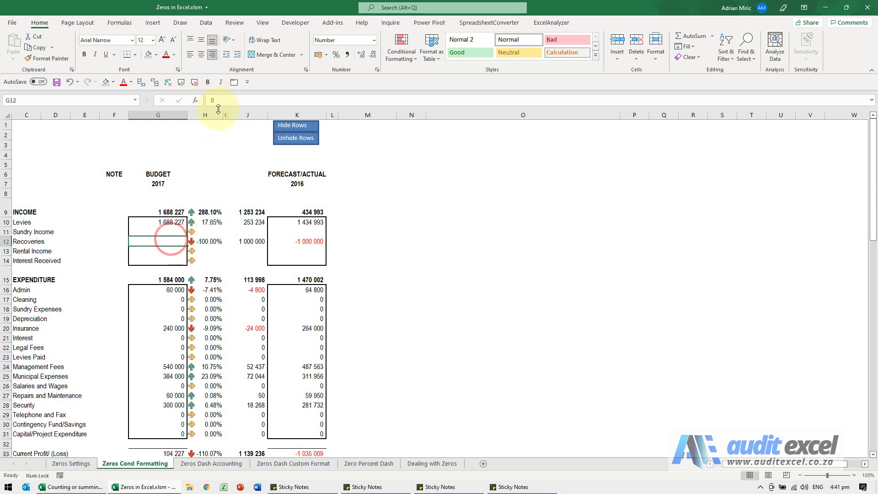
click(289, 231)
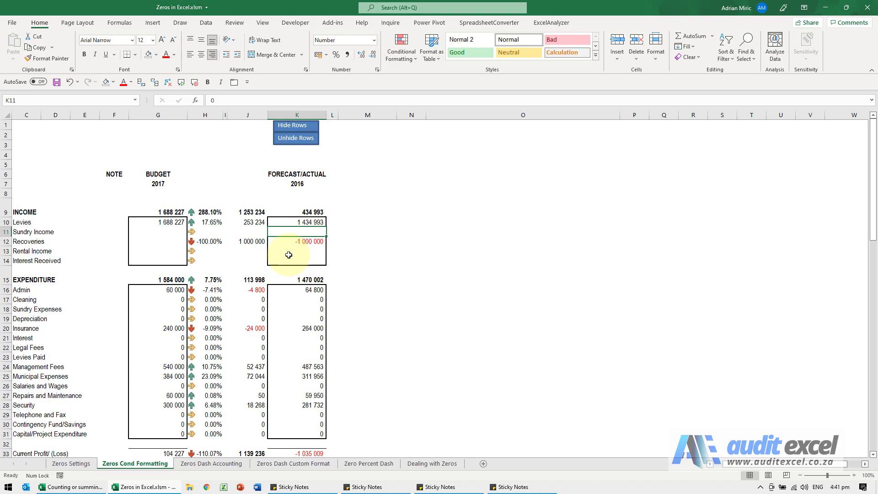
click(402, 190)
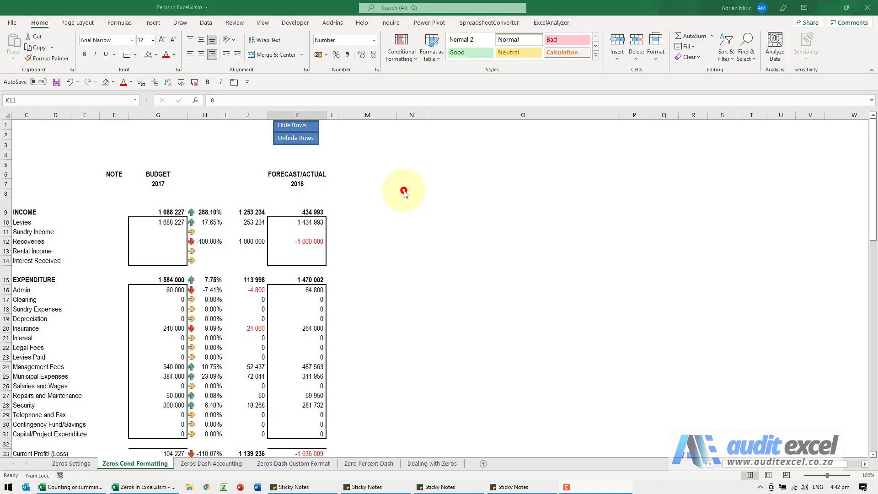
click(210, 464)
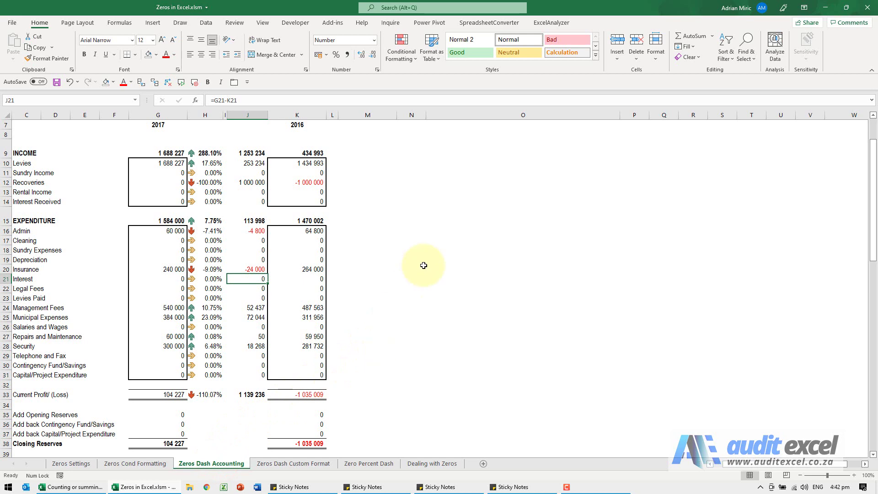
- Apply the Accounting number format to the Budget figures in G9:G33
scroll(408, 260, up, 2)
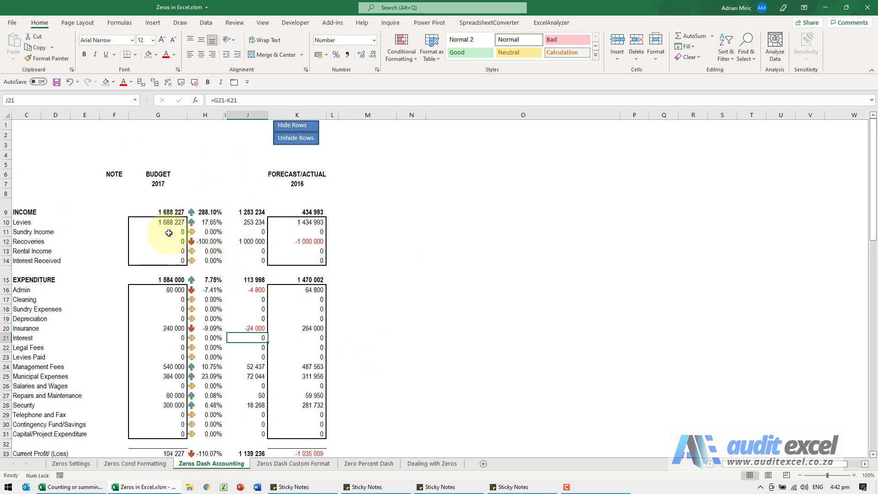
click(165, 209)
scroll(173, 274, down, 3)
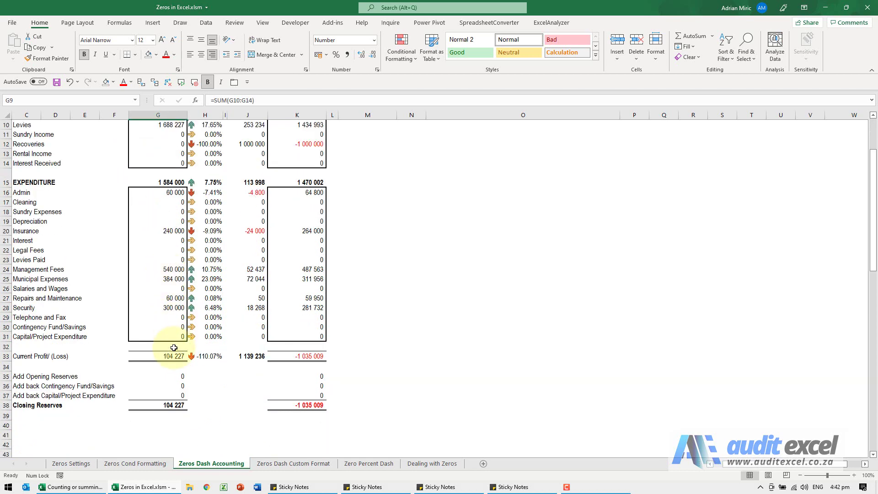
drag(173, 355, 173, 356)
scroll(173, 355, up, 3)
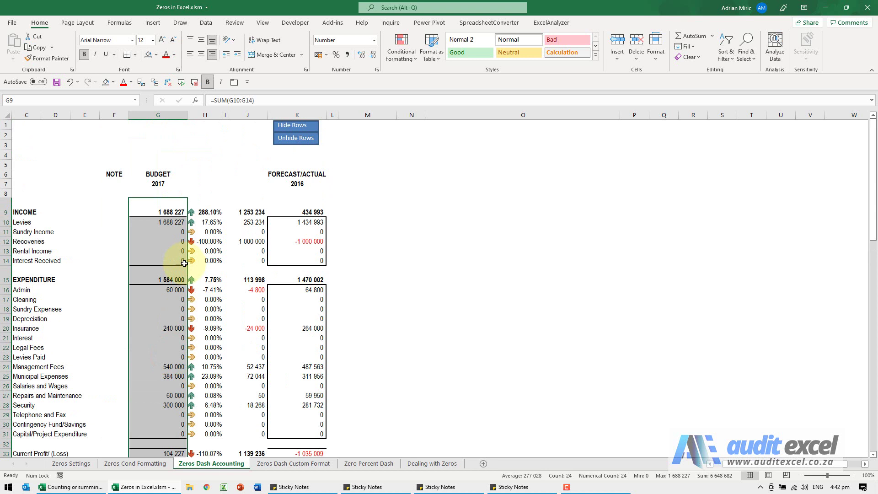
right_click(170, 208)
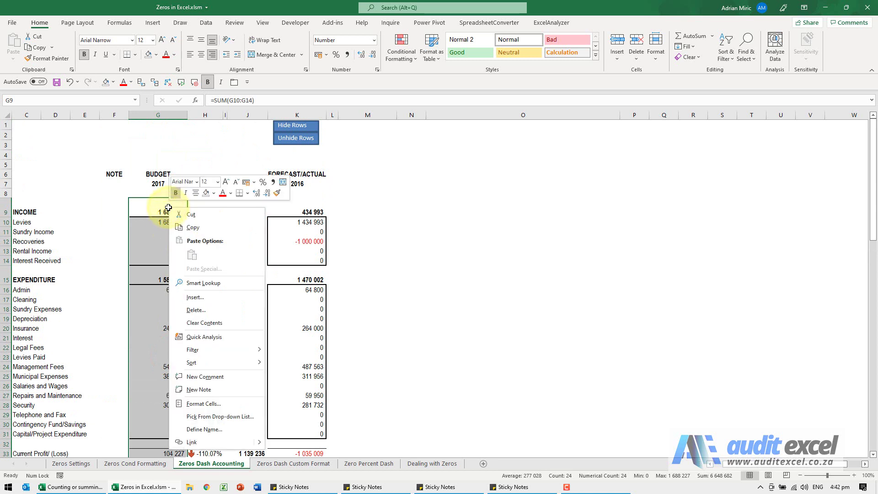
click(214, 403)
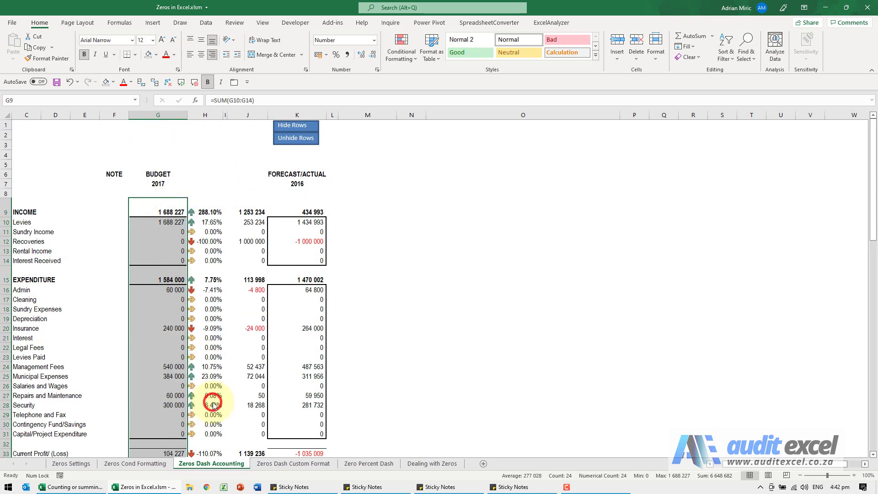
drag(201, 265, 366, 164)
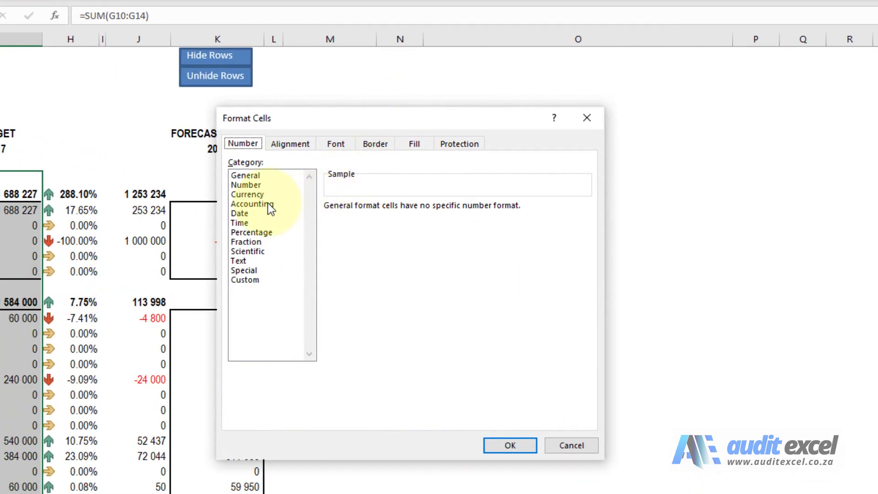
click(268, 204)
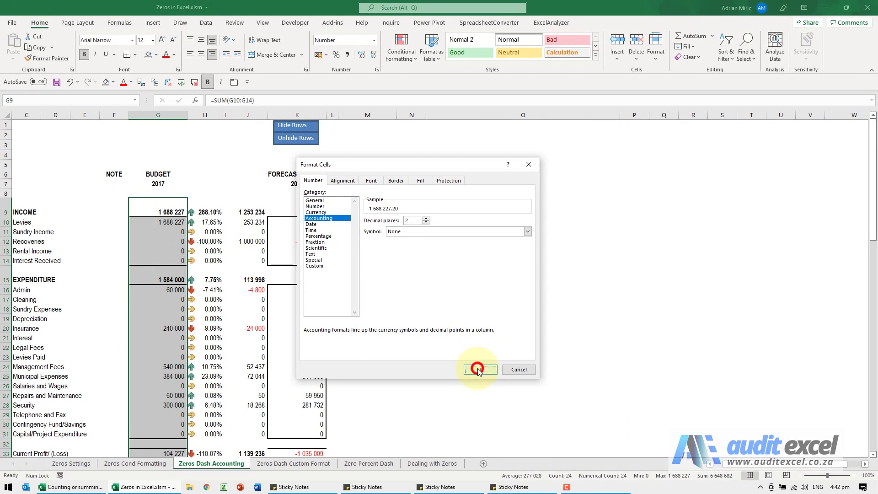
click(478, 370)
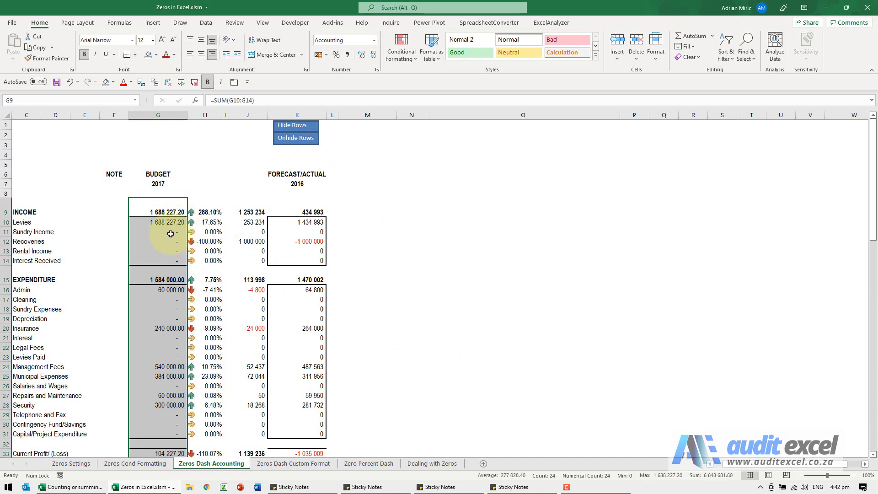
- Change the Budget column's Accounting currency symbol to R
scroll(170, 234, down, 3)
scroll(170, 235, up, 2)
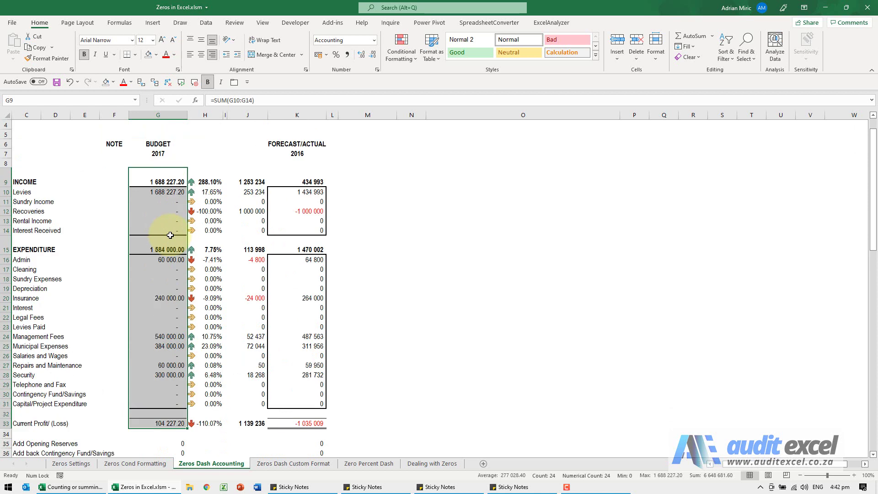
right_click(164, 194)
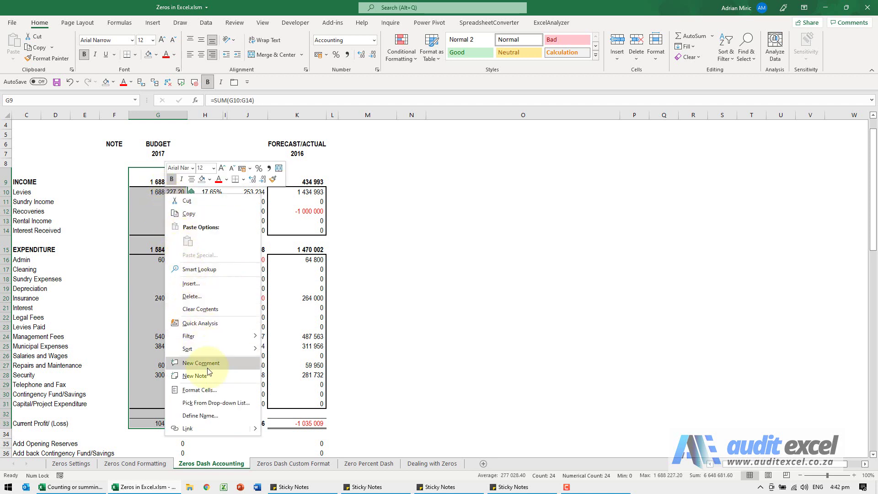
click(207, 391)
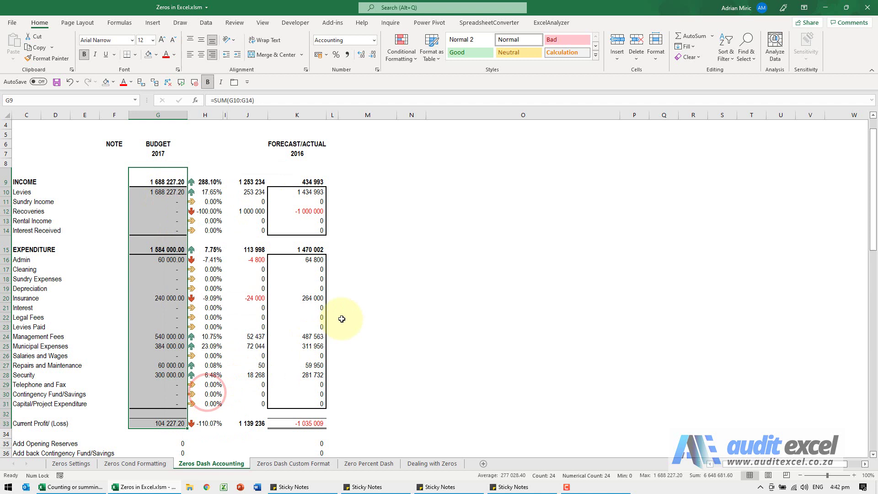
drag(200, 262, 446, 170)
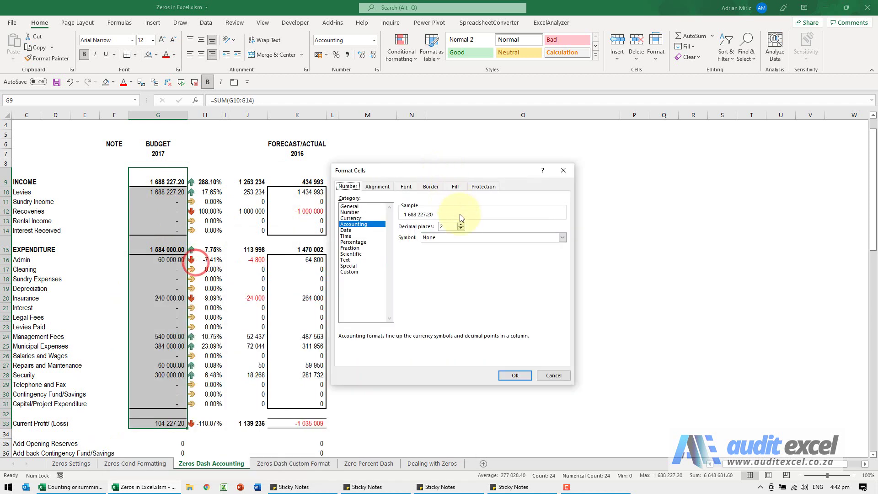
click(461, 237)
click(447, 251)
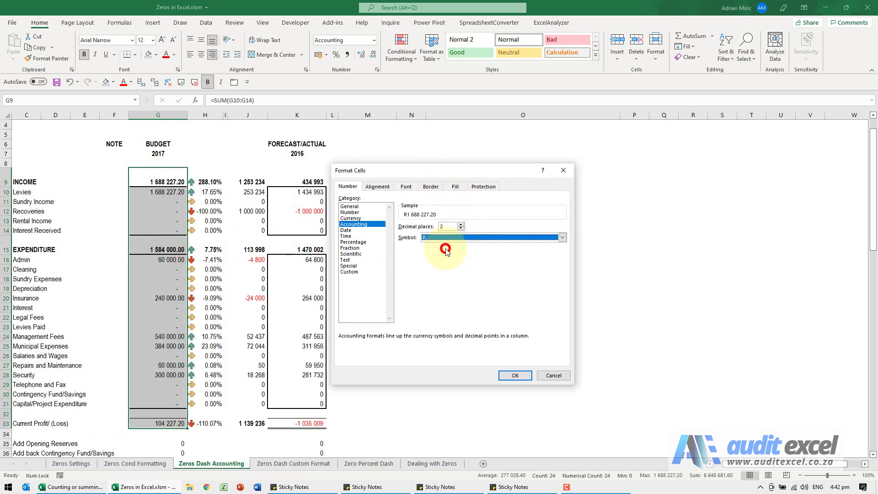
click(510, 377)
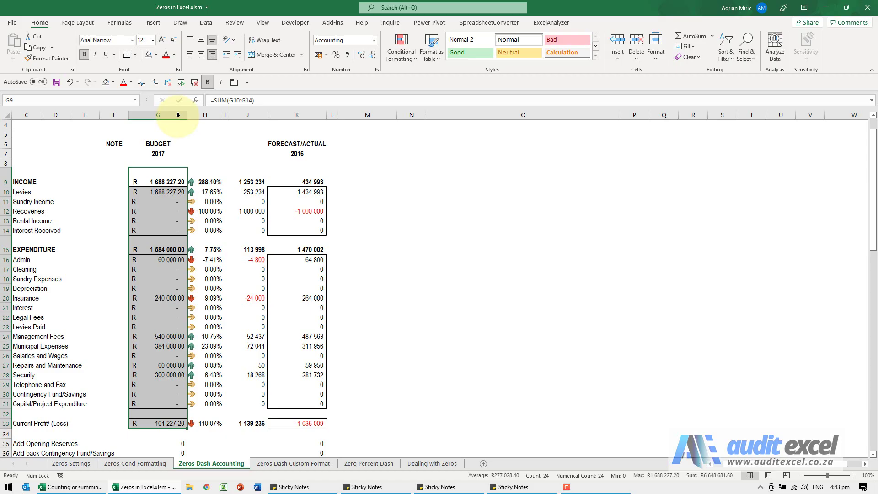
click(357, 357)
click(357, 358)
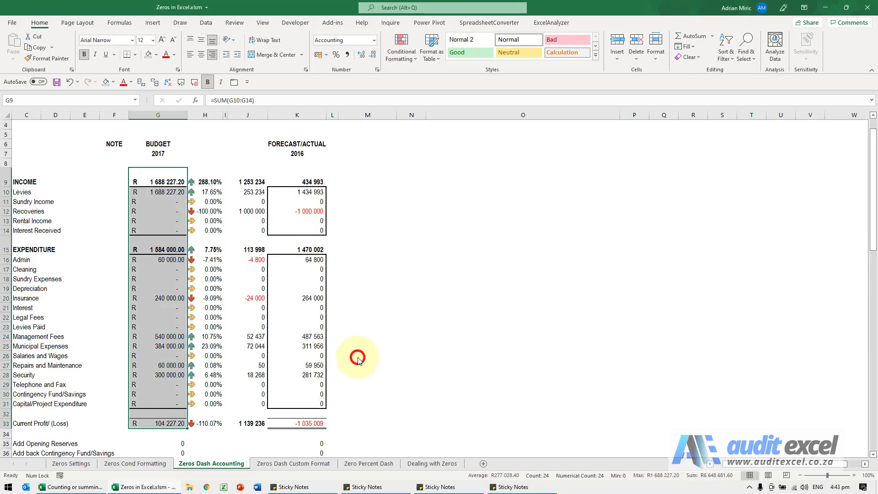
- On Zeros Dash Custom Format, give G9:G33 Number format: 0 decimals, 1000 separator, red negatives
click(292, 463)
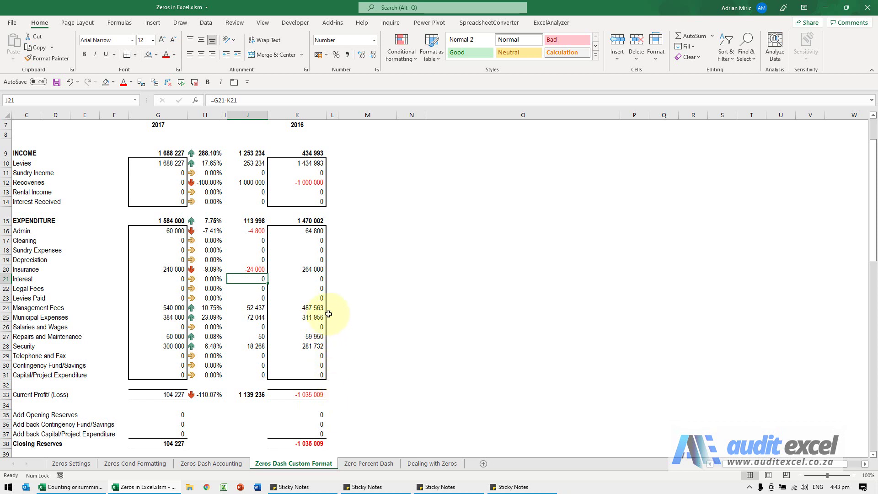
drag(169, 152, 161, 391)
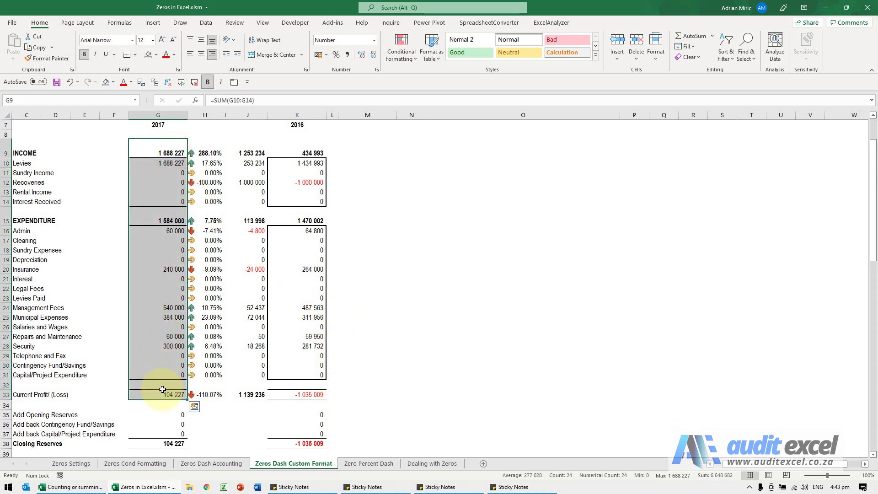
right_click(164, 152)
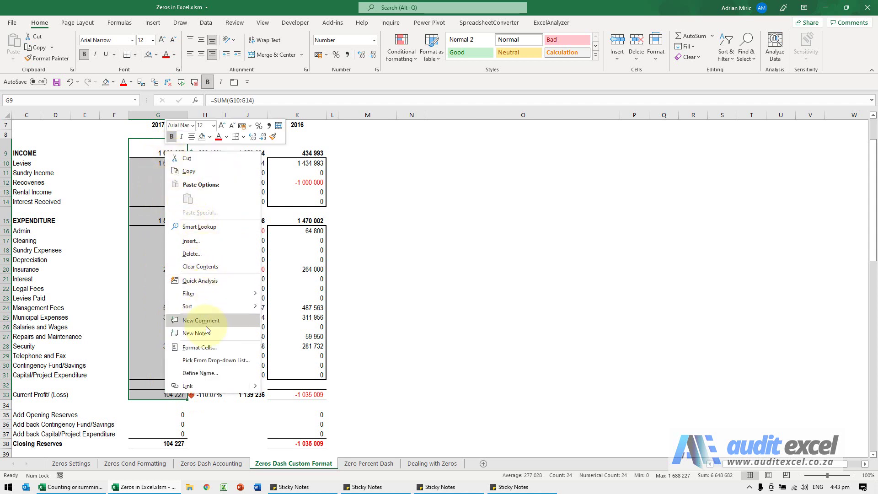
click(210, 346)
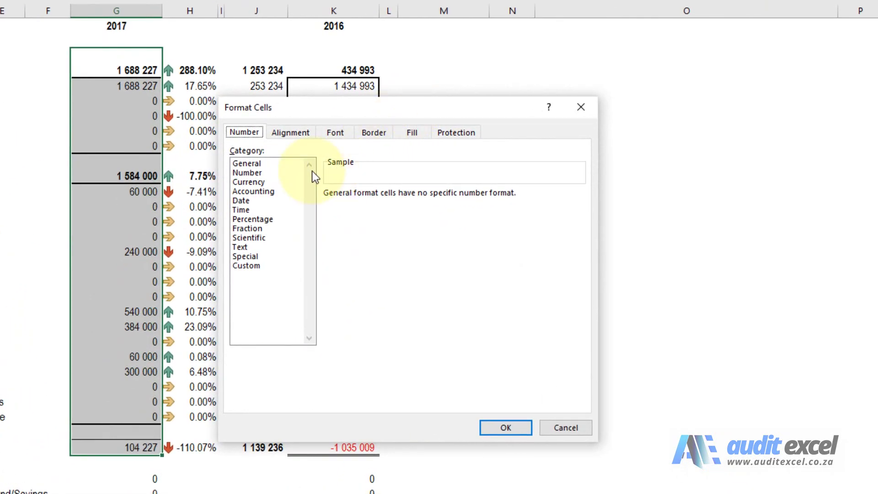
click(259, 173)
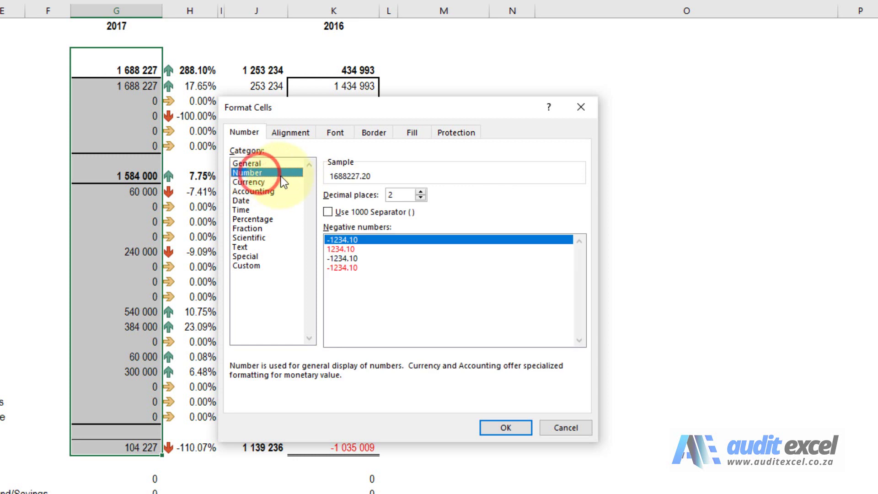
click(356, 267)
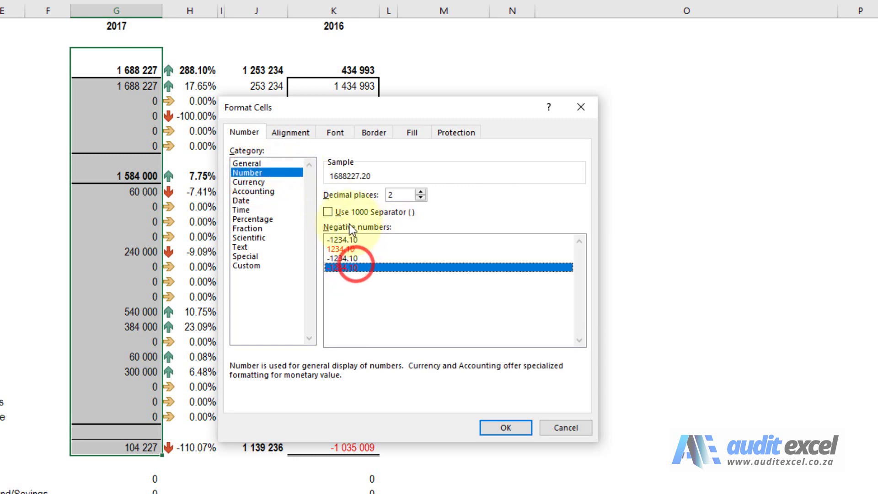
click(327, 212)
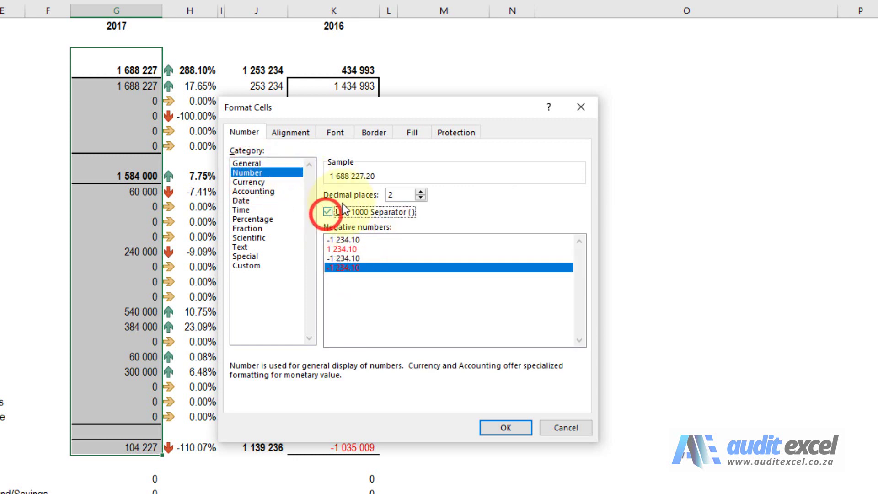
click(421, 197)
click(421, 198)
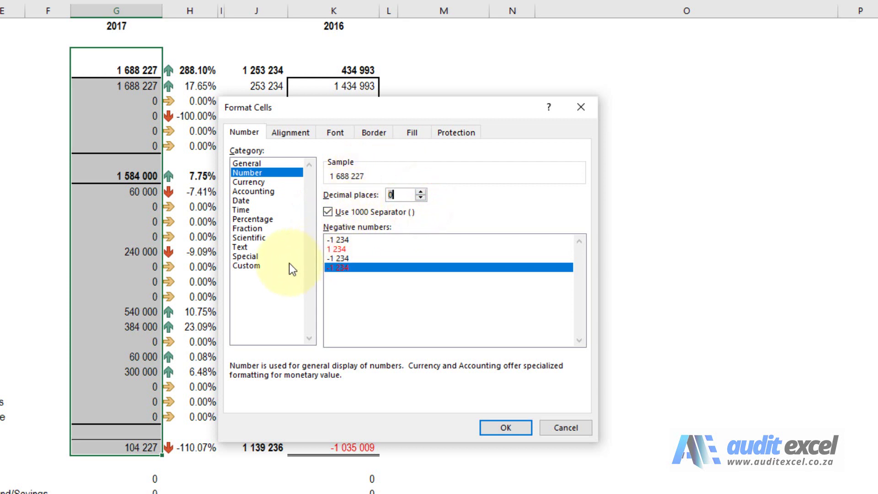
- Append ;- to the column's custom format code so zeros display as dashes
click(247, 266)
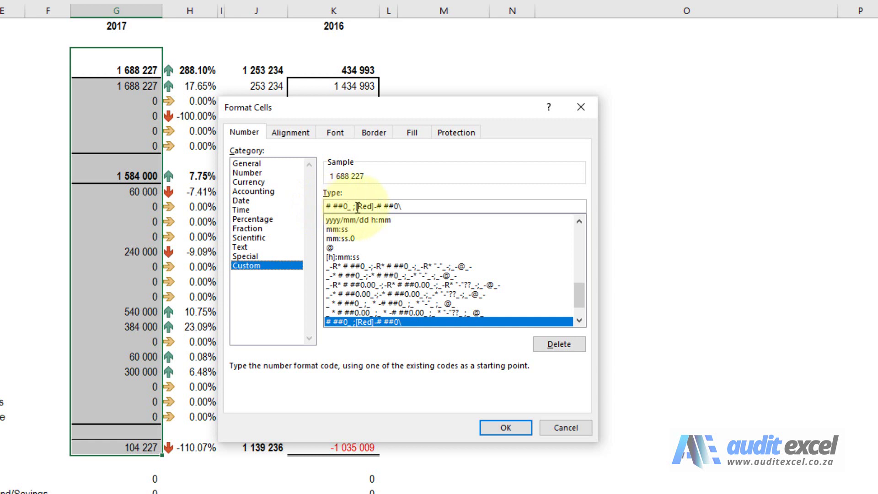
click(408, 207)
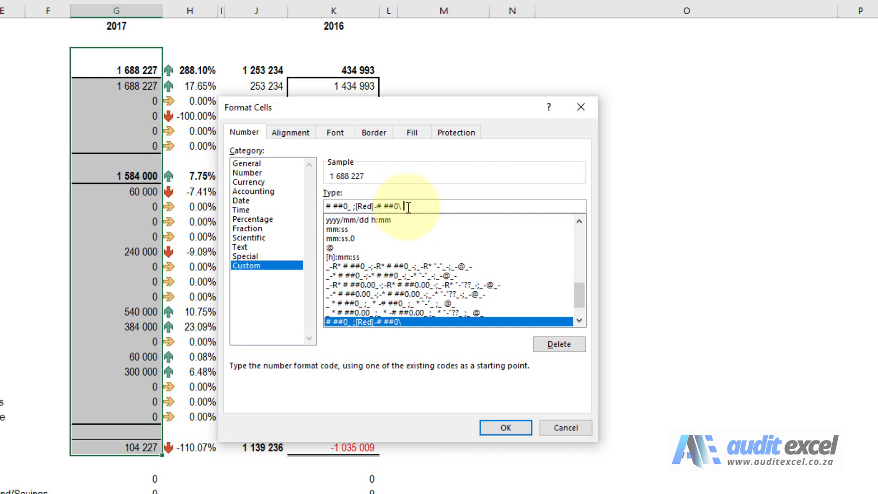
text(;)
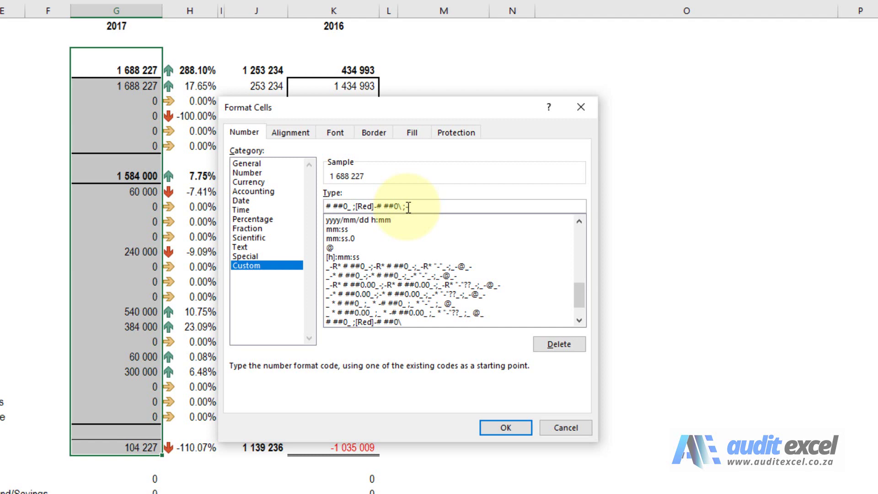
text(-)
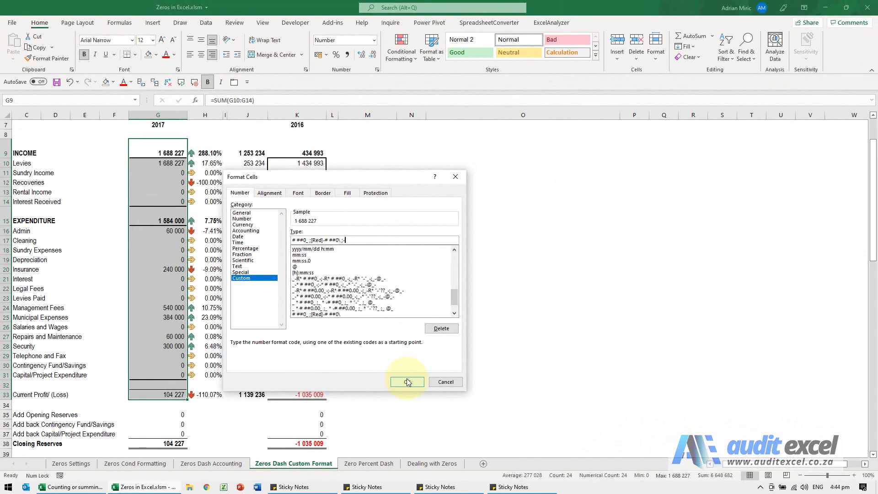
click(407, 382)
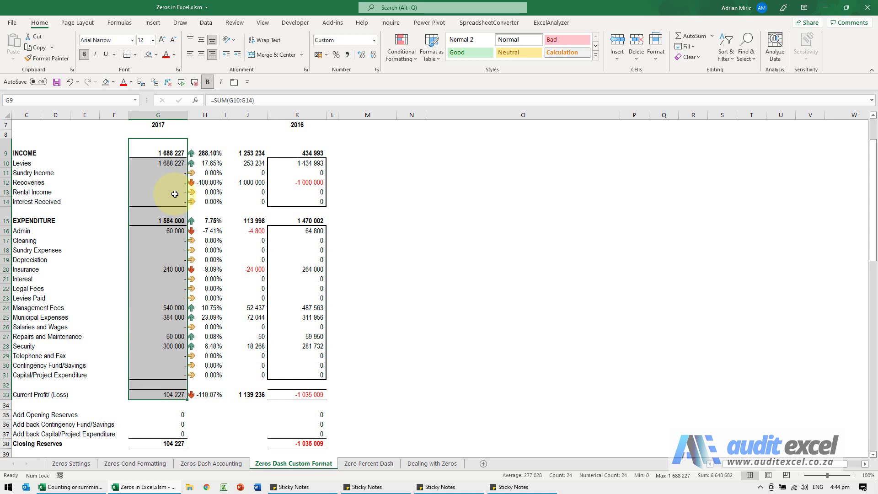
- Delete the trailing - from the custom format code so the 2017 column's zeros are blank
right_click(175, 163)
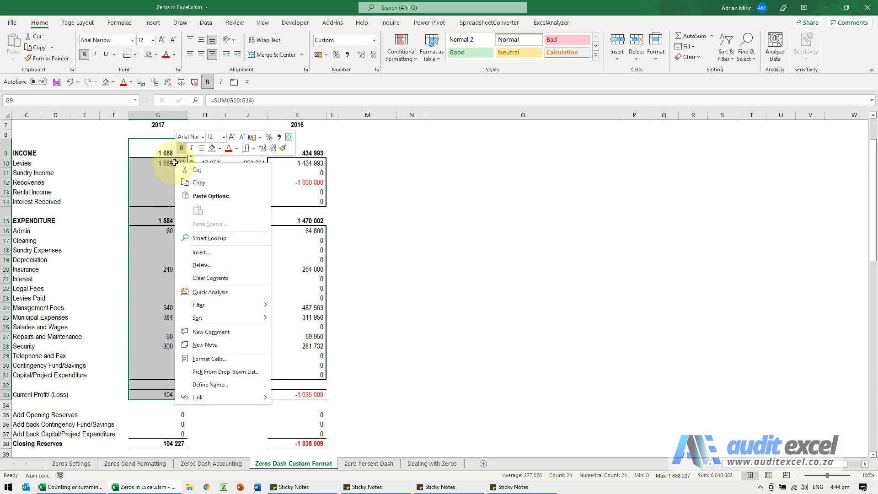
click(219, 359)
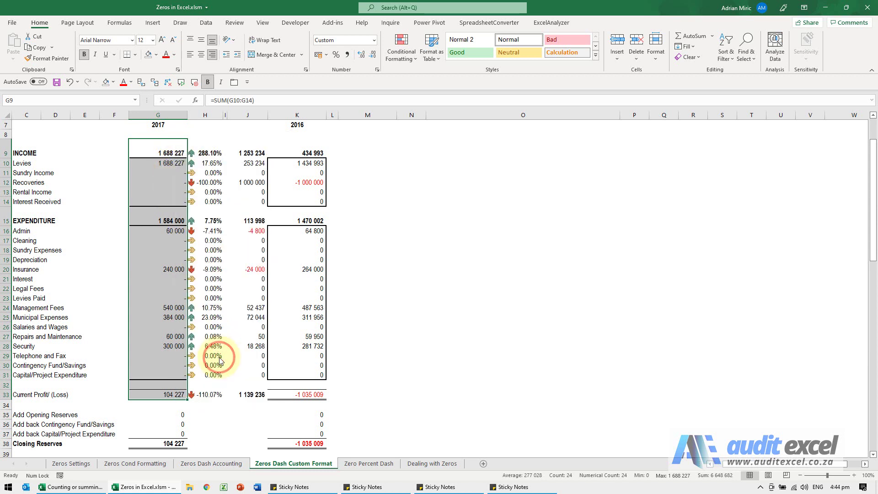
click(223, 311)
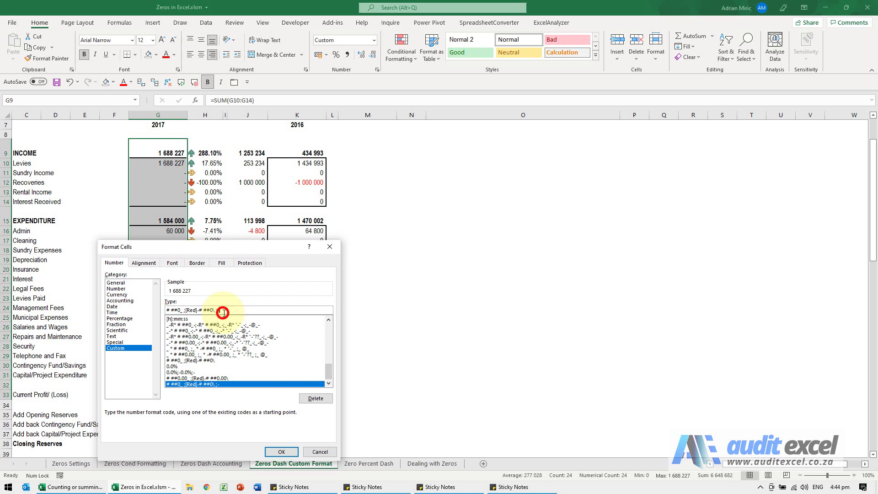
key(BackSpace)
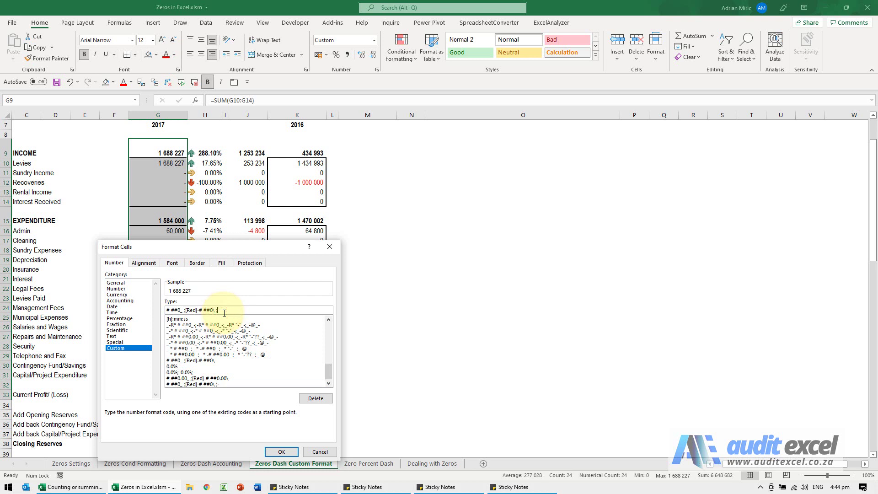
click(279, 452)
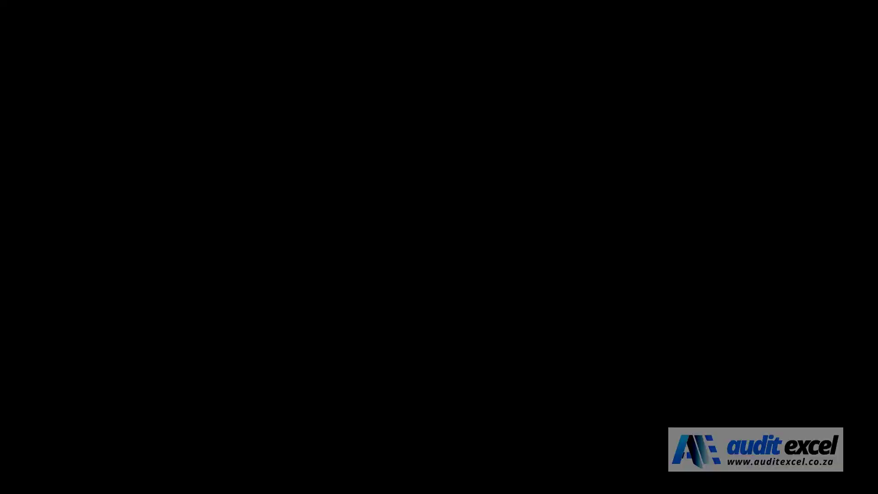
click(383, 353)
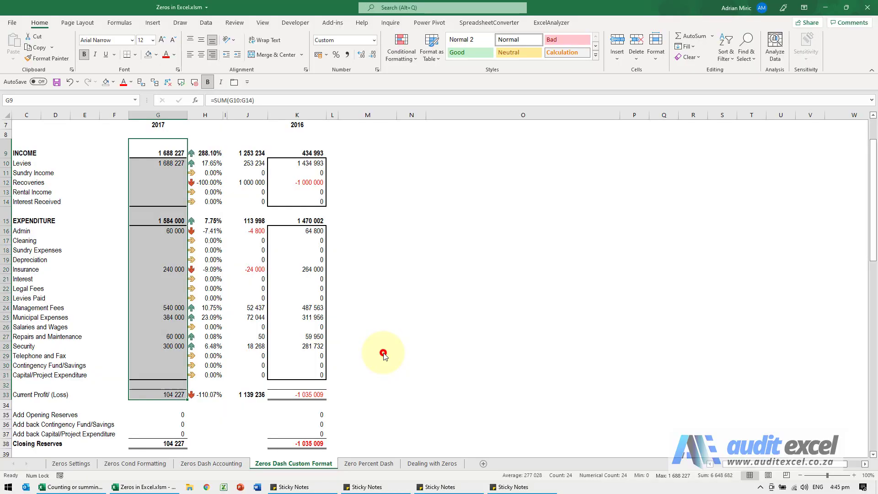
- On the Zero Percent Dash sheet, select the percentage figures H9:H33 and open Format Cells
click(369, 463)
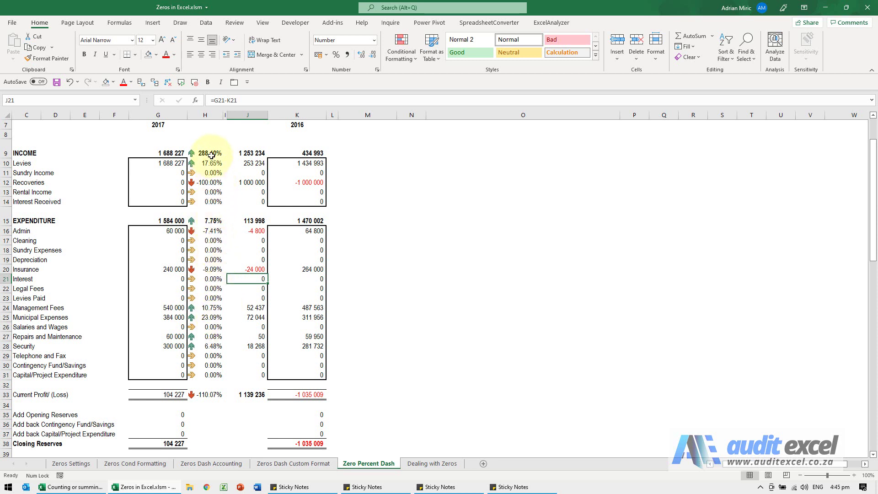
drag(211, 156, 212, 392)
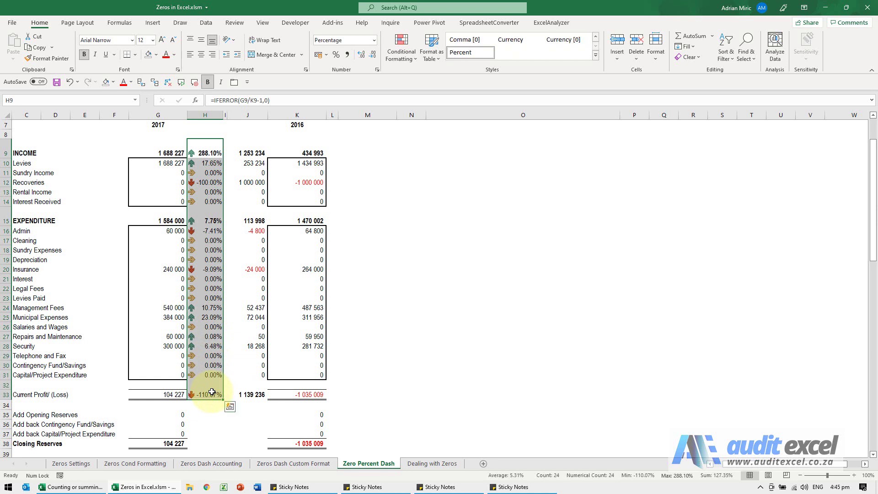
right_click(208, 153)
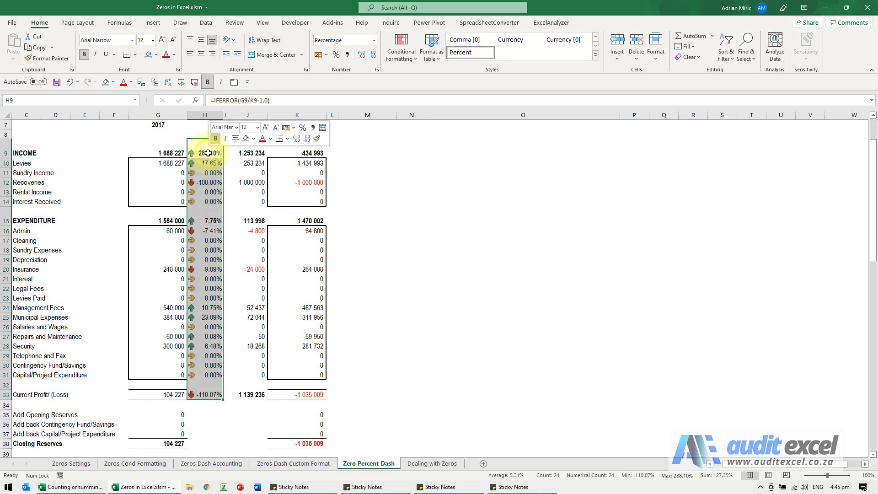
click(252, 348)
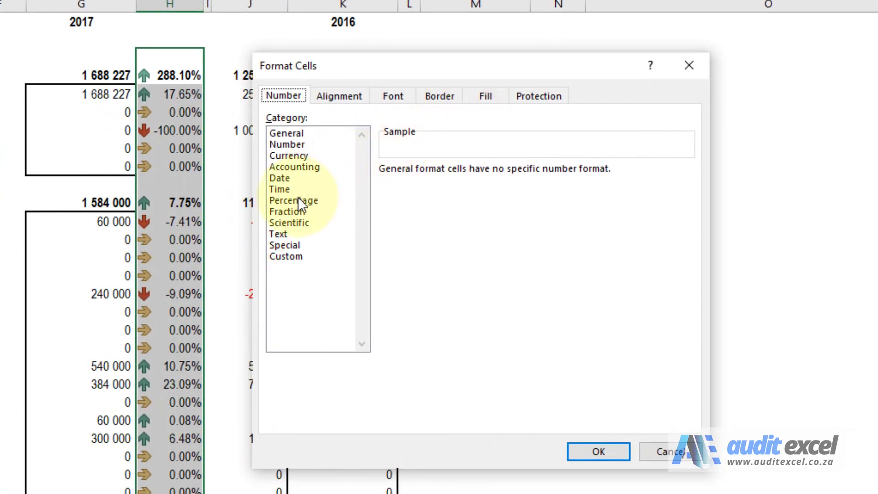
- Apply custom format 0.00%;[red]-0.00%;- so zero percentages show as dashes, negatives in red
click(298, 200)
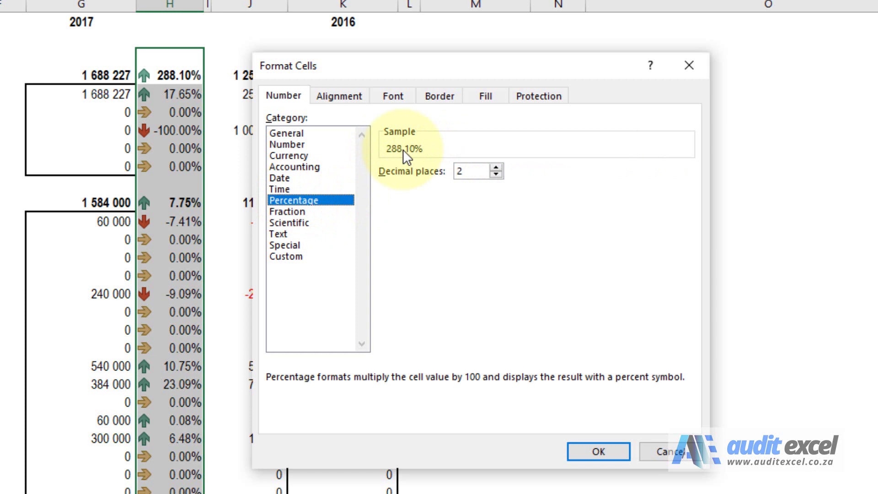
click(306, 256)
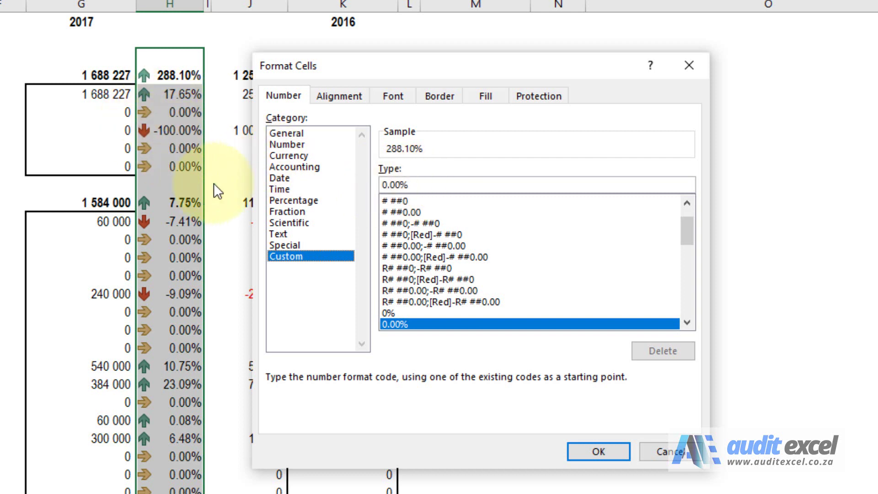
click(418, 184)
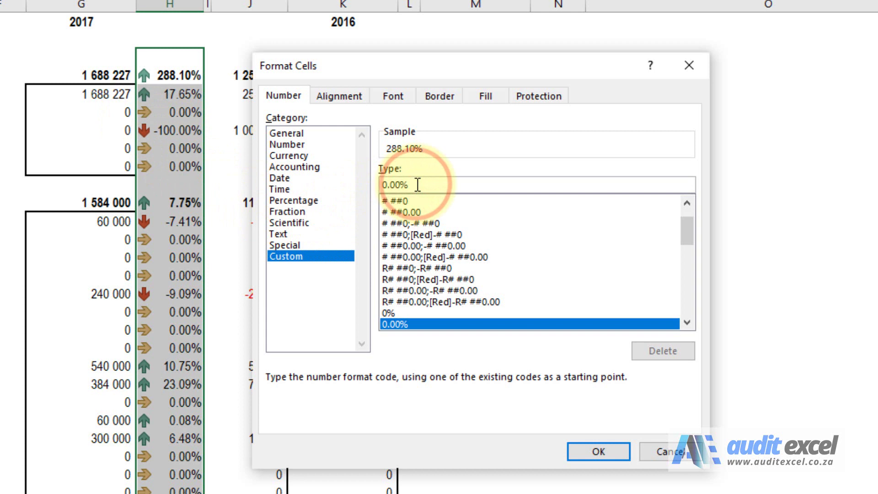
text(;)
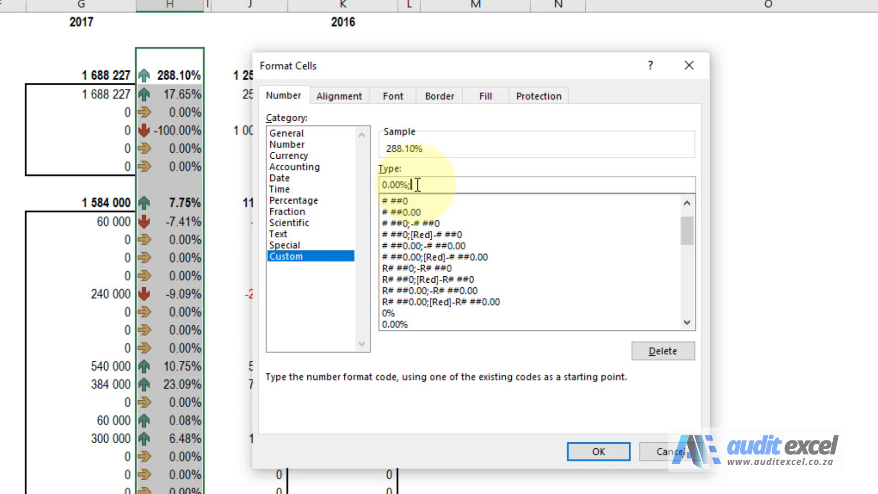
text([red]-0.00%;-)
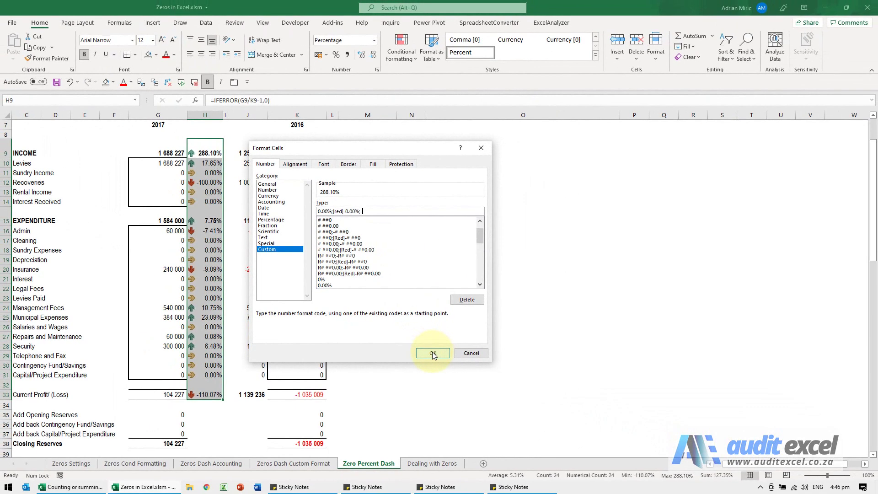
click(599, 452)
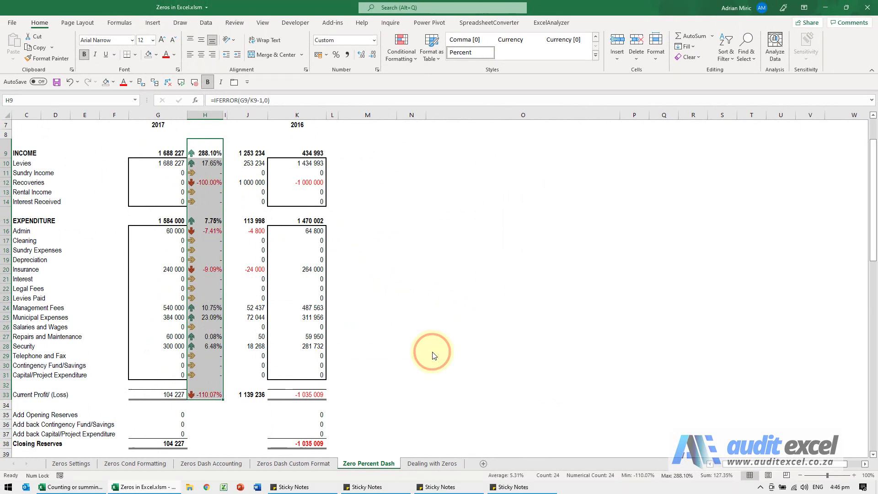